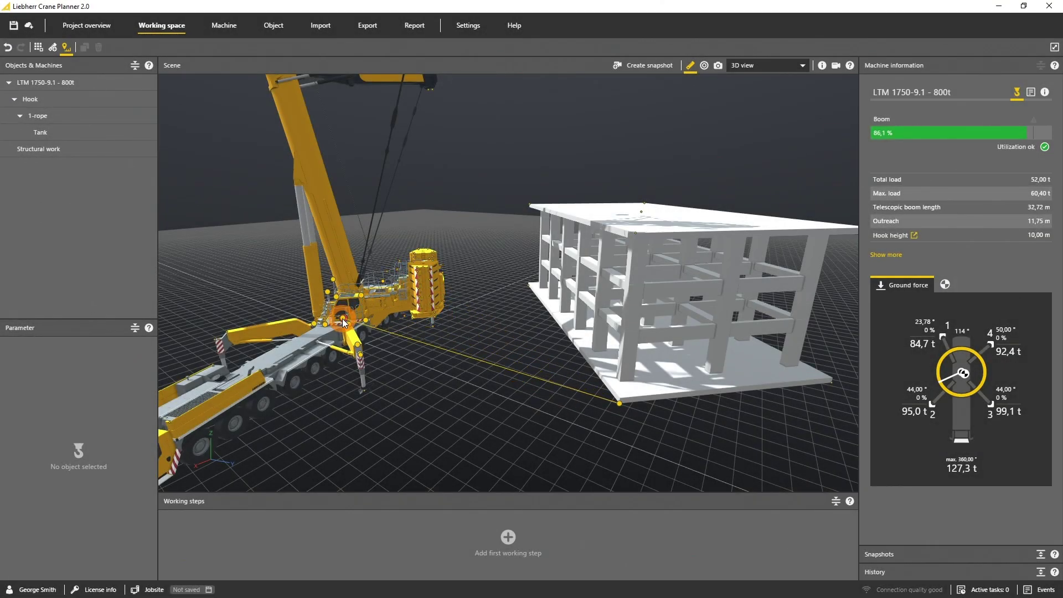
- Fix a point on the crane, then rotate the building slightly about its vertical axis
{"action": "left_click", "coordinate": [344, 322]}
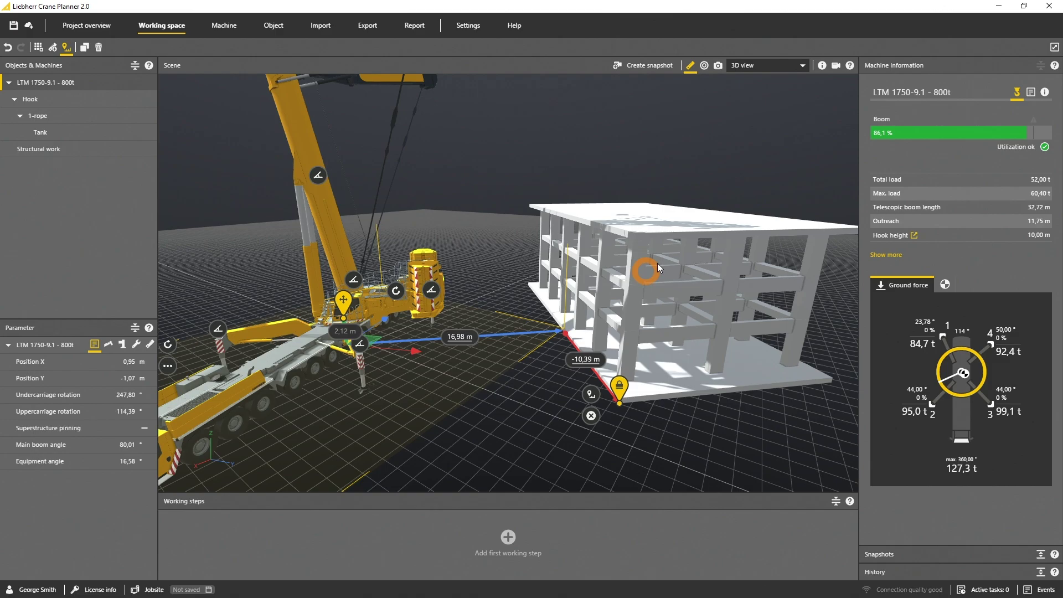
{"action": "left_click", "coordinate": [666, 241]}
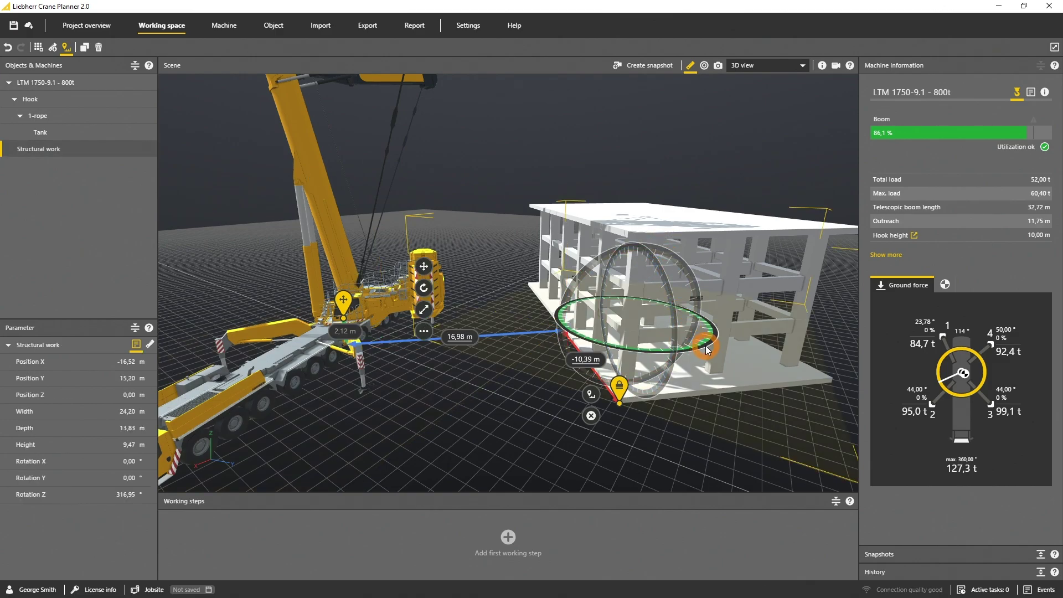
{"action": "left_click_drag", "start_coordinate": [710, 345], "coordinate": [705, 350]}
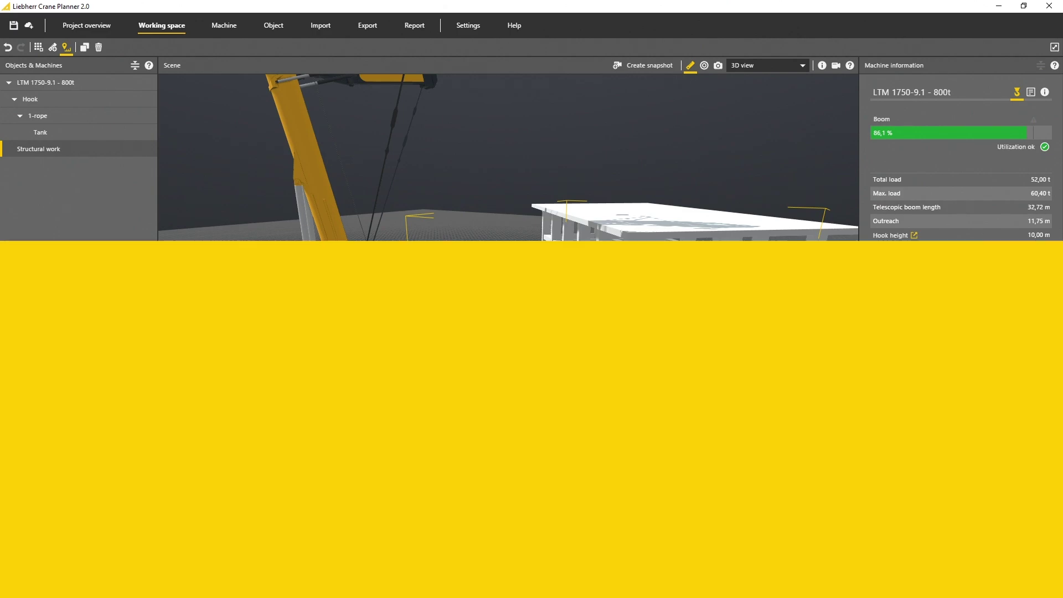
{"action": "left_click", "coordinate": [549, 386]}
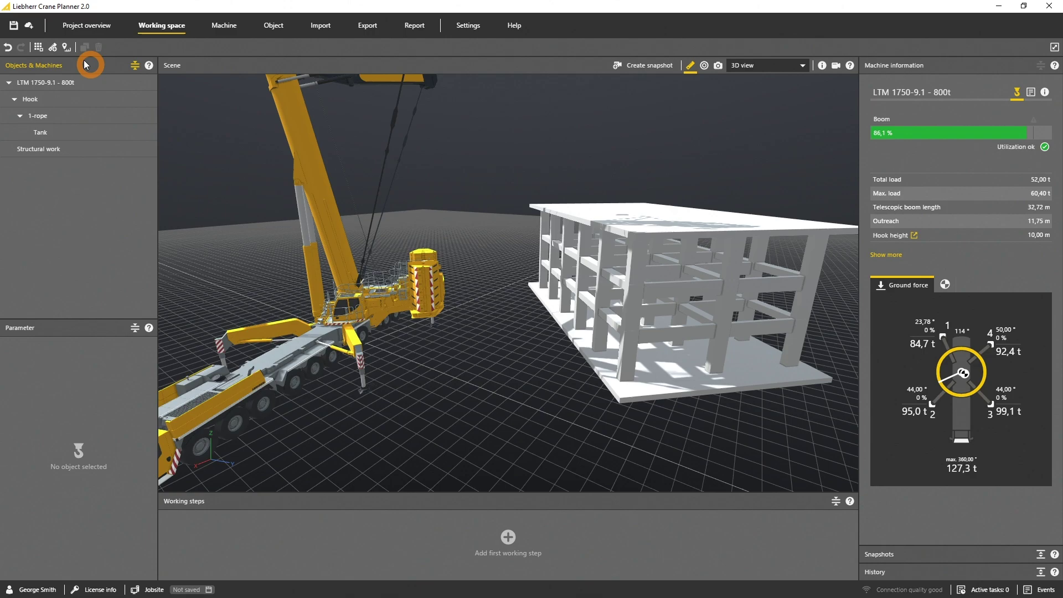
- Measure from the slab's front corner to the crane, reading 16,98 m and -10,39 m
{"action": "left_click", "coordinate": [66, 48]}
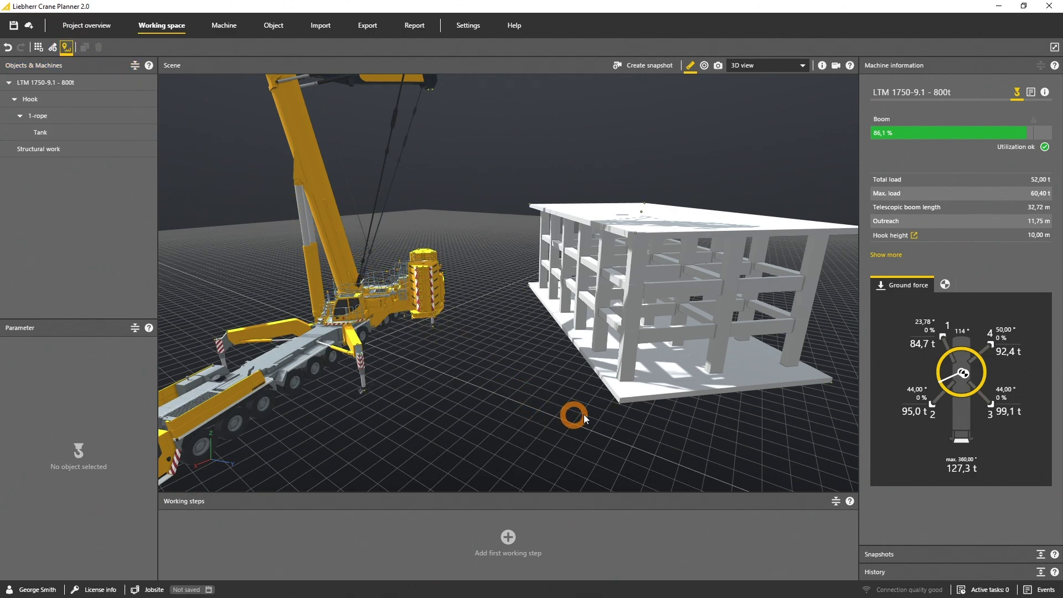
{"action": "left_click", "coordinate": [620, 404]}
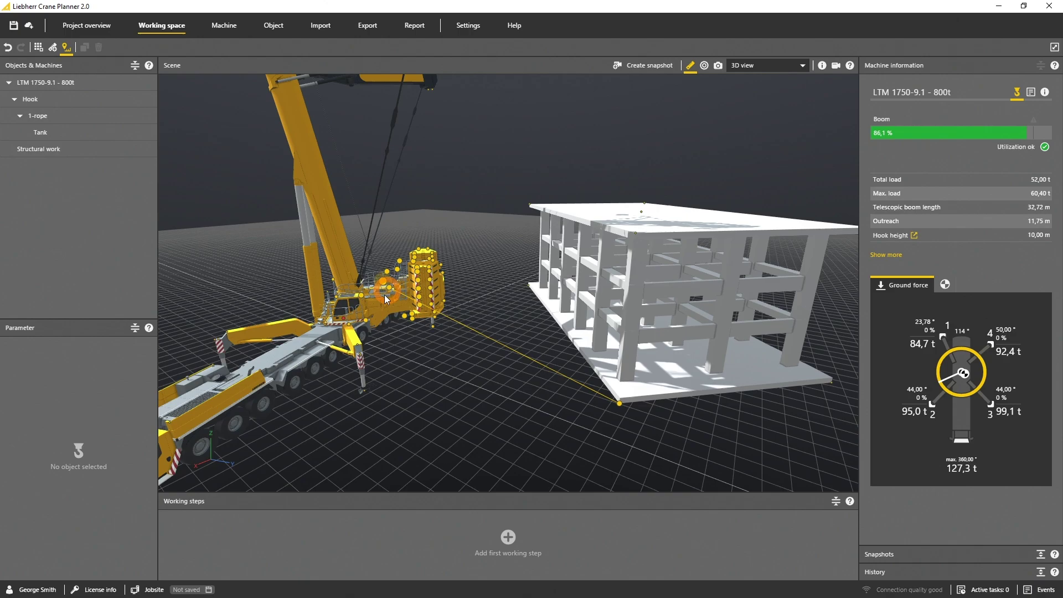
{"action": "left_click", "coordinate": [343, 321]}
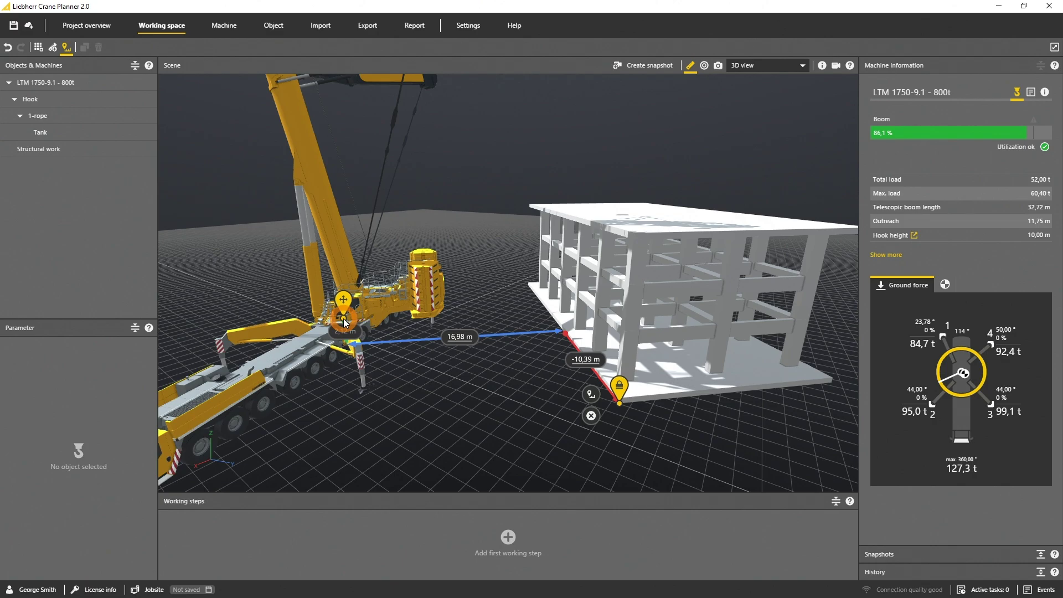
- Rotate the building about Z to 318,32°, changing the measurement to 16,93 m and -9,82 m
{"action": "left_click", "coordinate": [703, 227]}
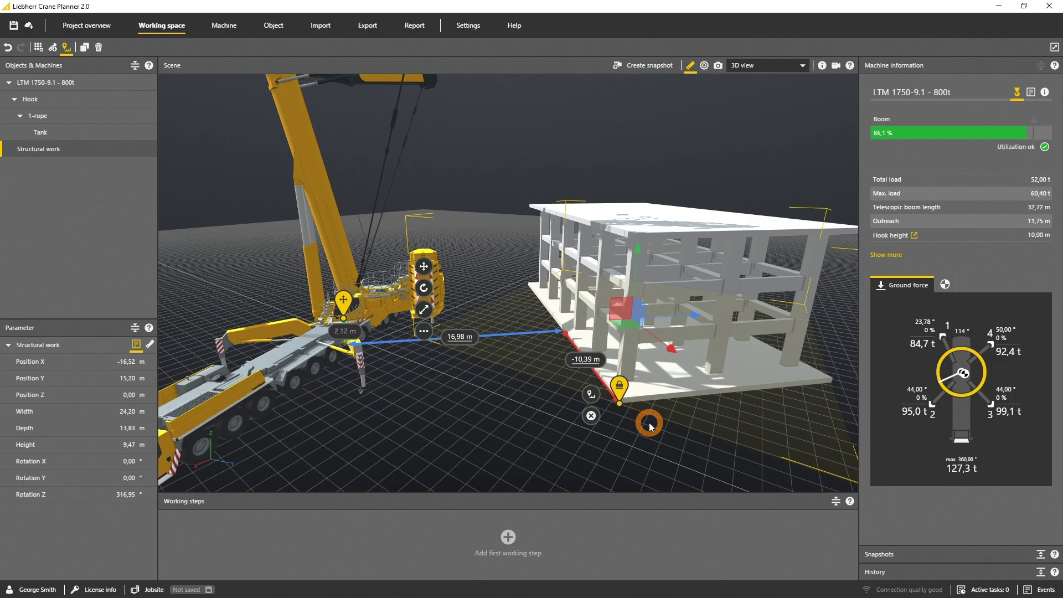
{"action": "left_click", "coordinate": [299, 360]}
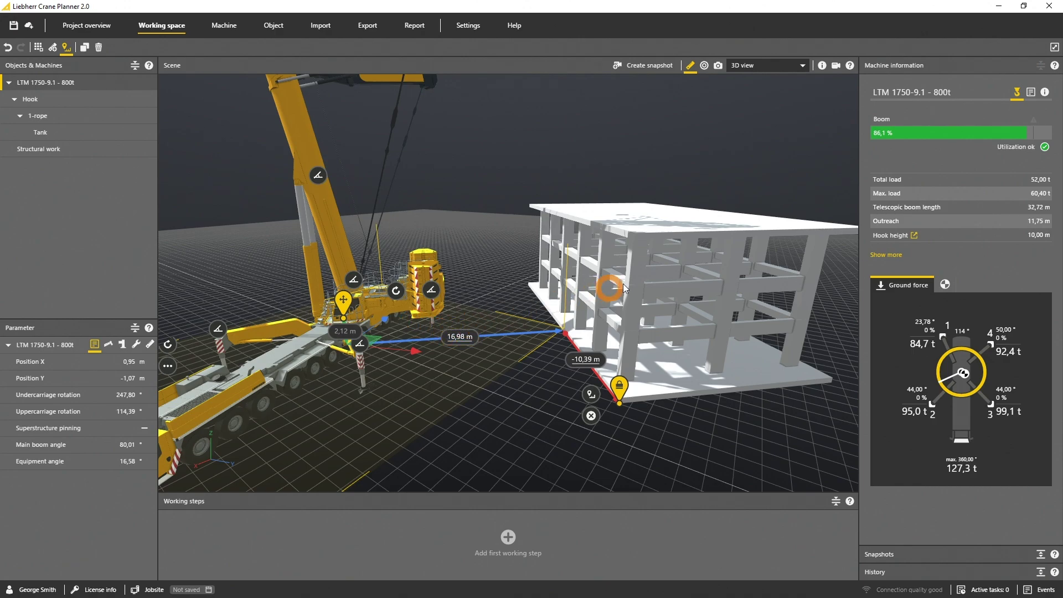
{"action": "left_click", "coordinate": [667, 240]}
{"action": "left_click", "coordinate": [666, 239]}
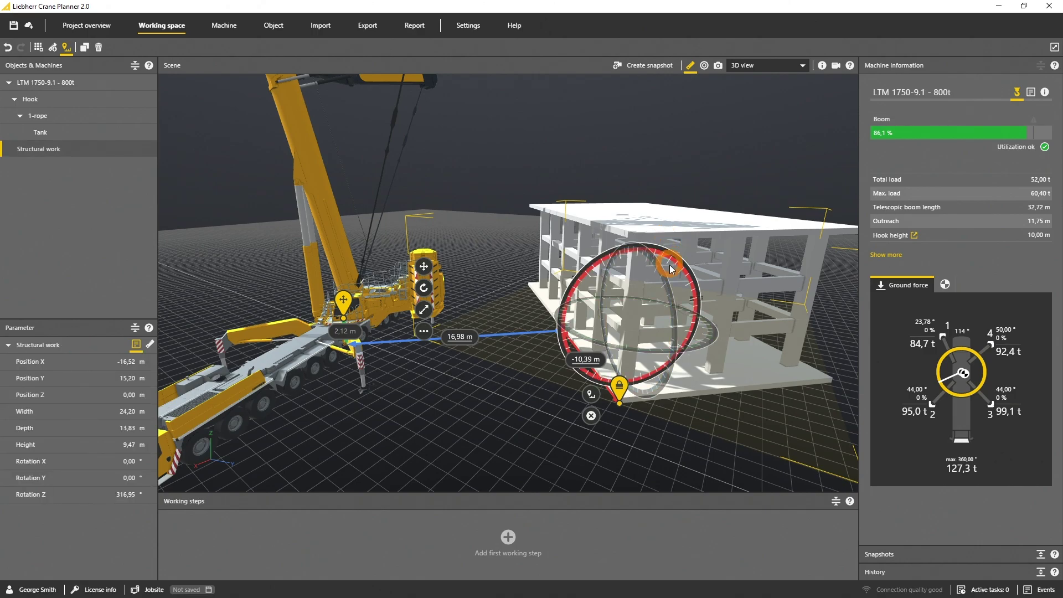
{"action": "left_click_drag", "start_coordinate": [706, 350], "coordinate": [705, 350]}
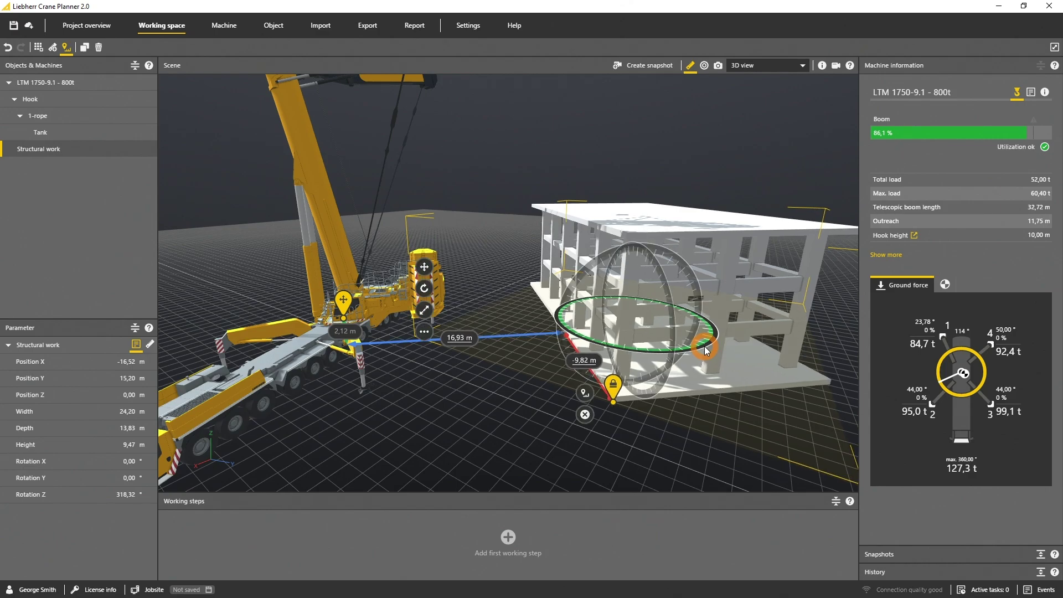
- Change the crane-to-building distance from 16,93 m to 10 m, then delete the measurement
{"action": "left_click", "coordinate": [706, 350]}
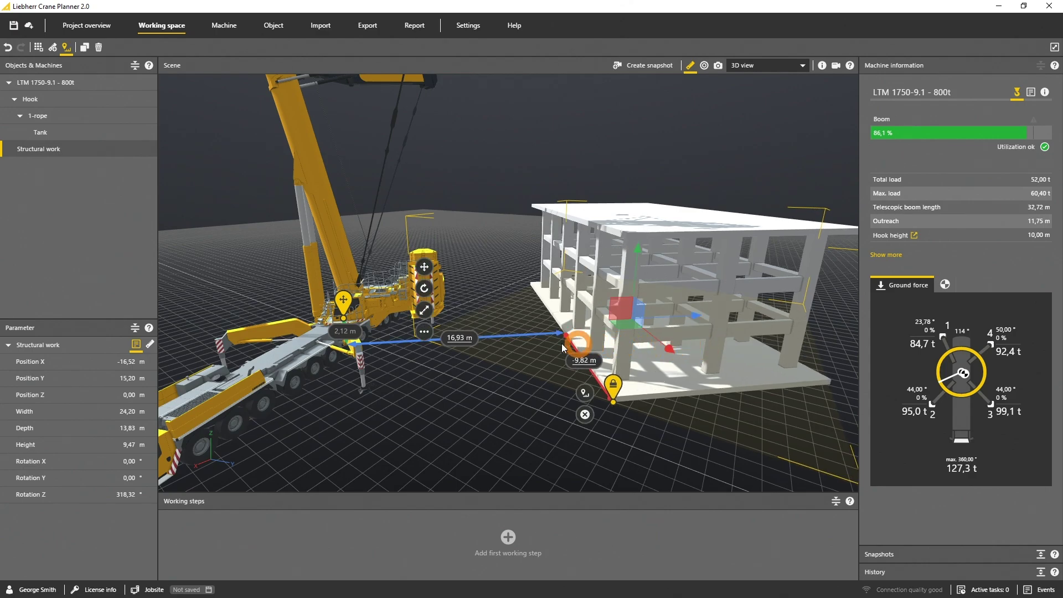
{"action": "left_click", "coordinate": [461, 338]}
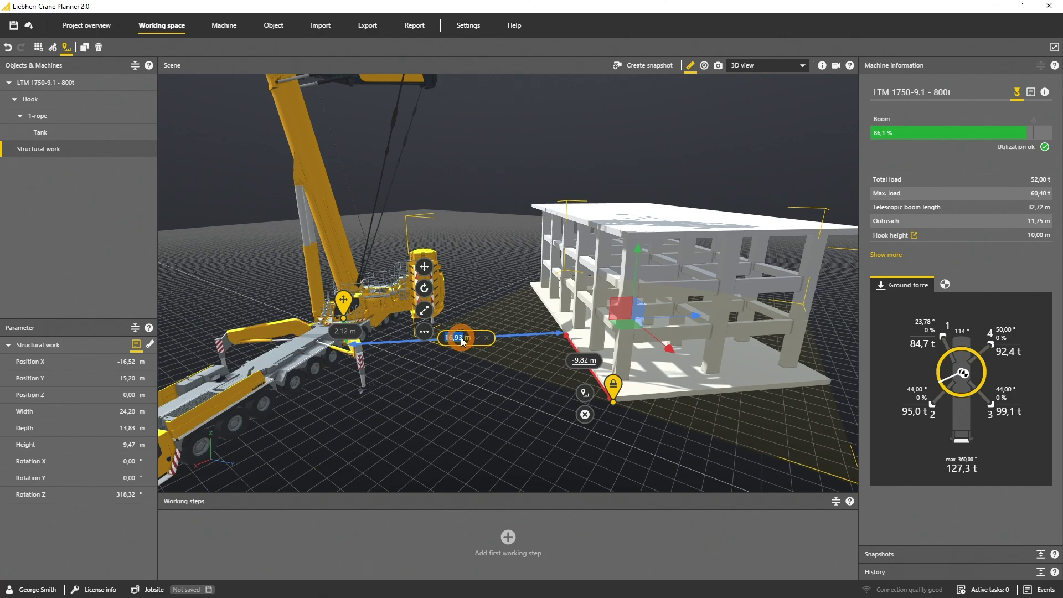
{"action": "key", "text": "Return"}
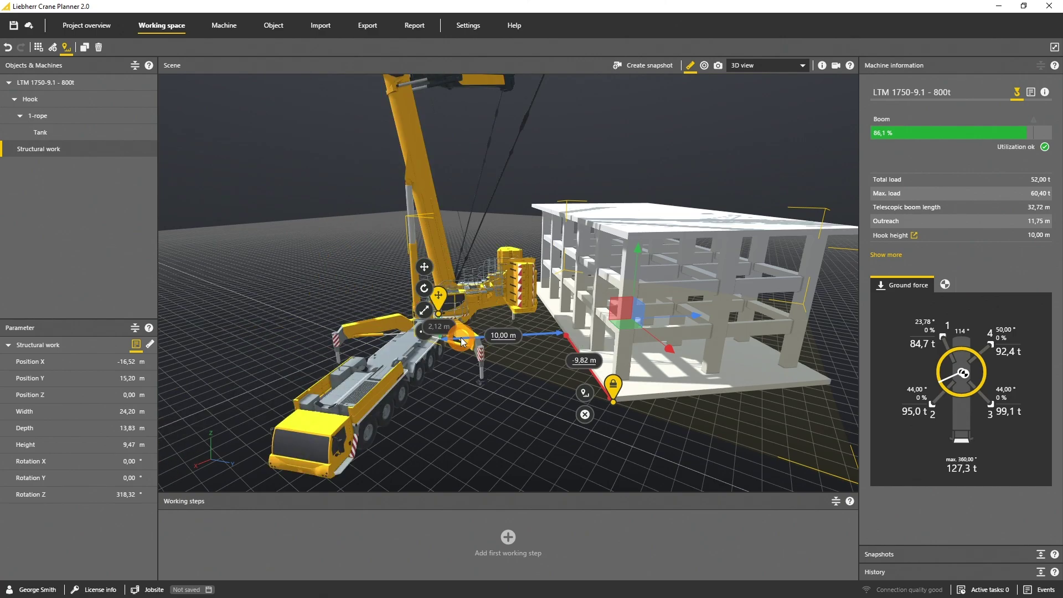
{"action": "left_click", "coordinate": [691, 445]}
{"action": "left_click", "coordinate": [586, 393]}
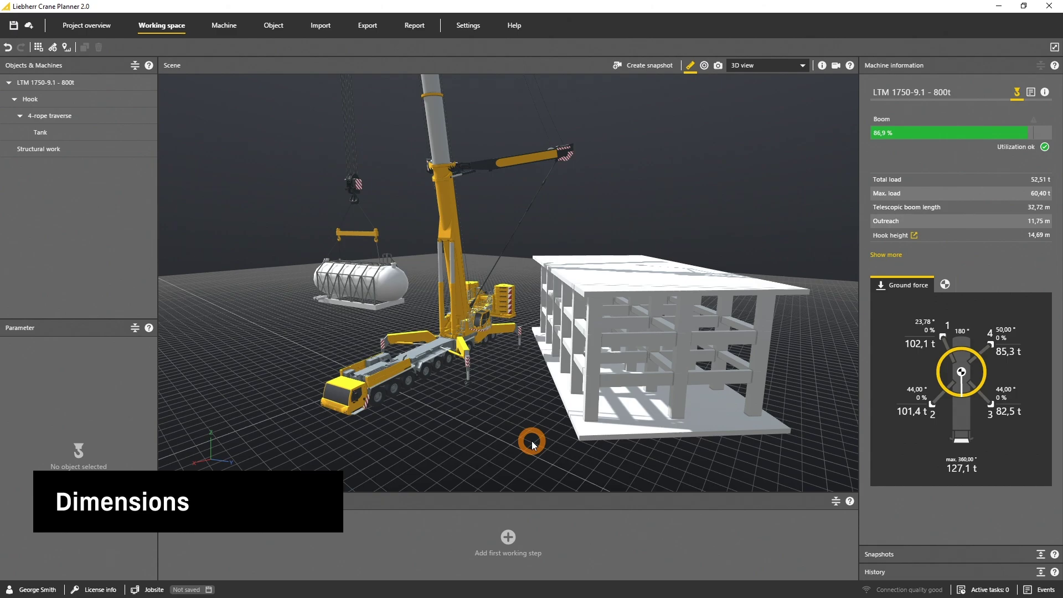
- Display the crane's Outreach (11,75 m) and Main boom angle (80,01°) dimensions
{"action": "left_click", "coordinate": [408, 363]}
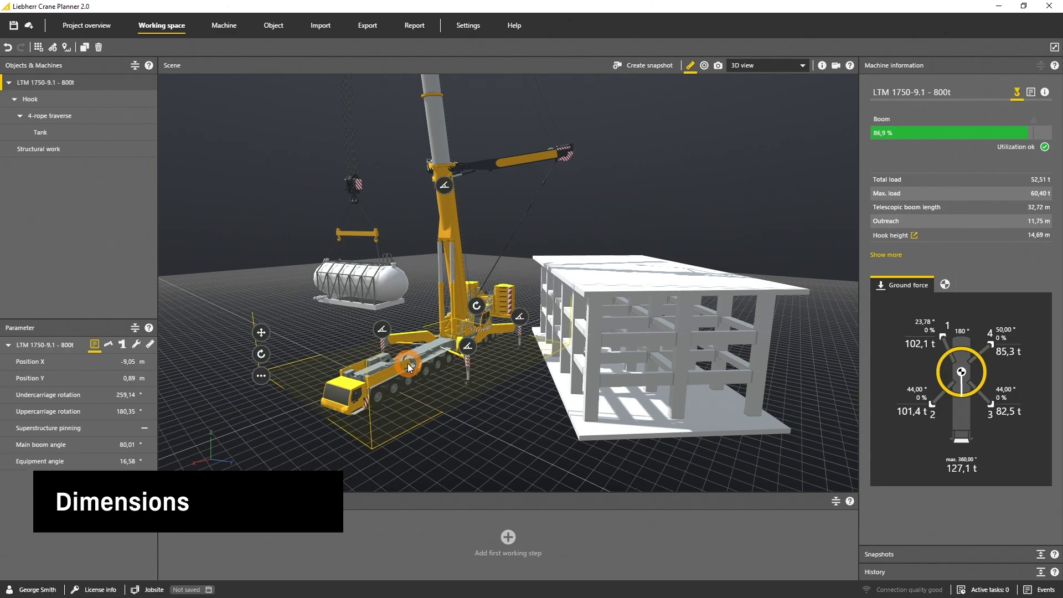
{"action": "left_click", "coordinate": [151, 345]}
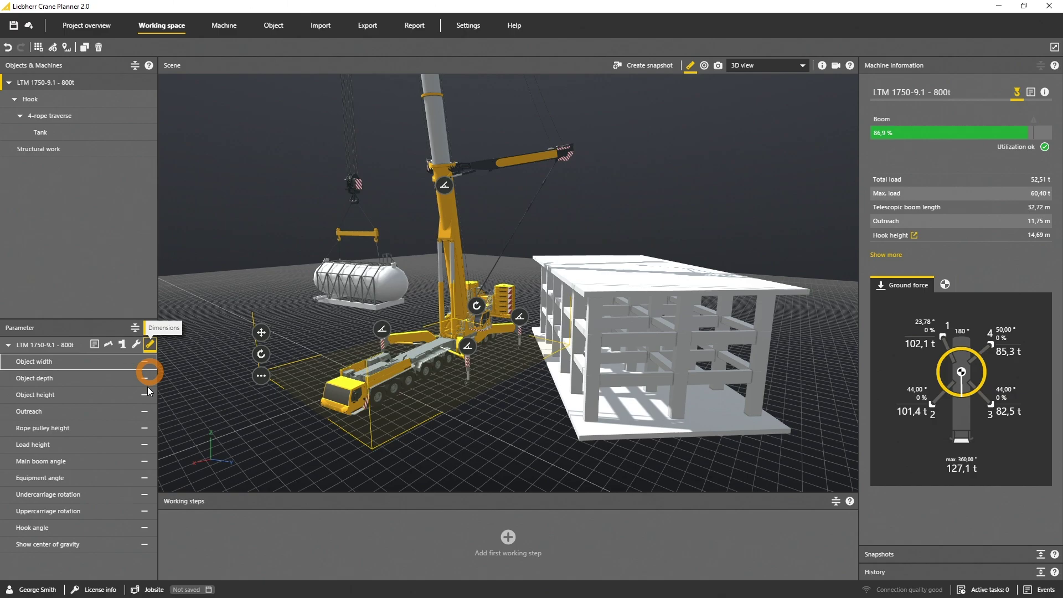
{"action": "left_click", "coordinate": [145, 412]}
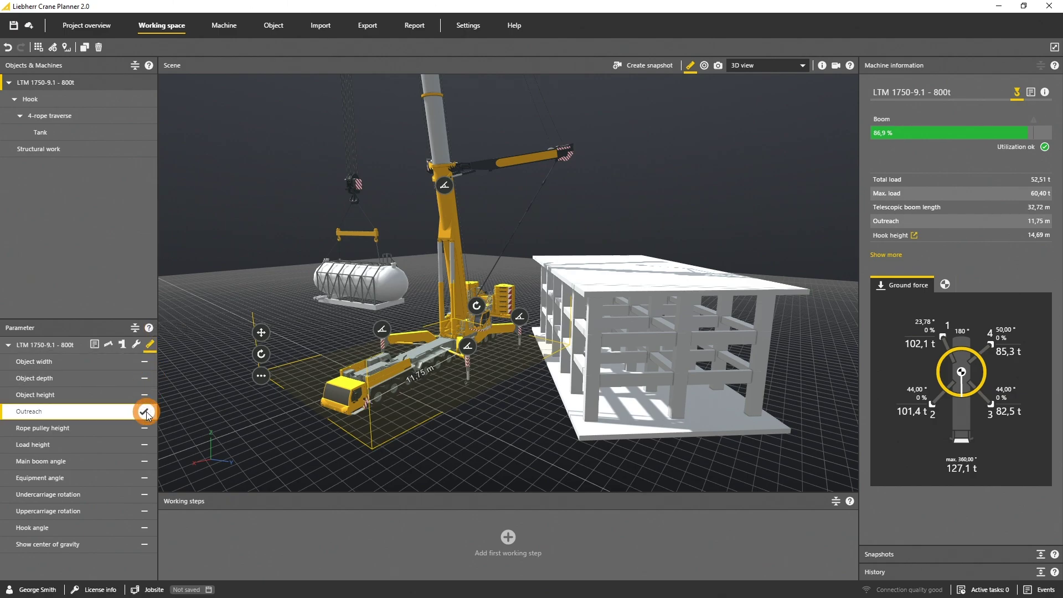
{"action": "left_click", "coordinate": [145, 462]}
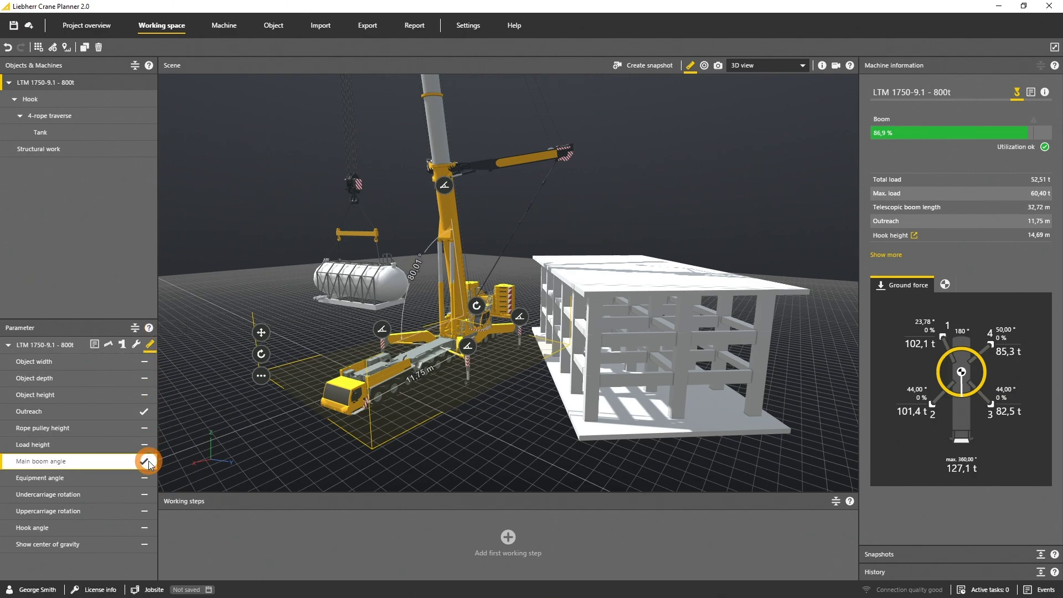
{"action": "left_click", "coordinate": [284, 452]}
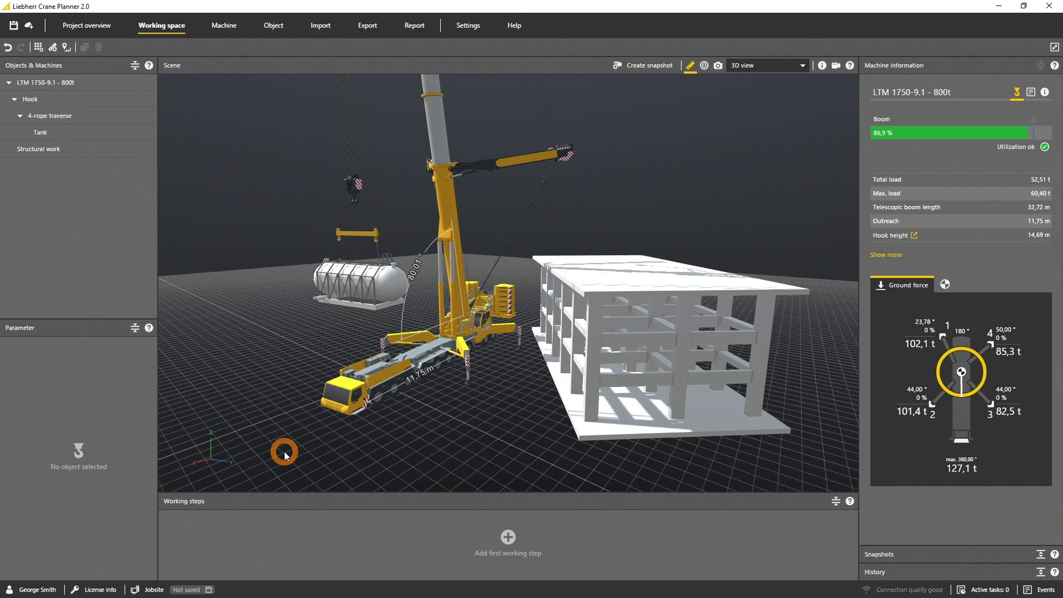
- Add an 11,56 m custom dimension from the building's front corner to the crane outrigger
{"action": "left_click", "coordinate": [53, 47]}
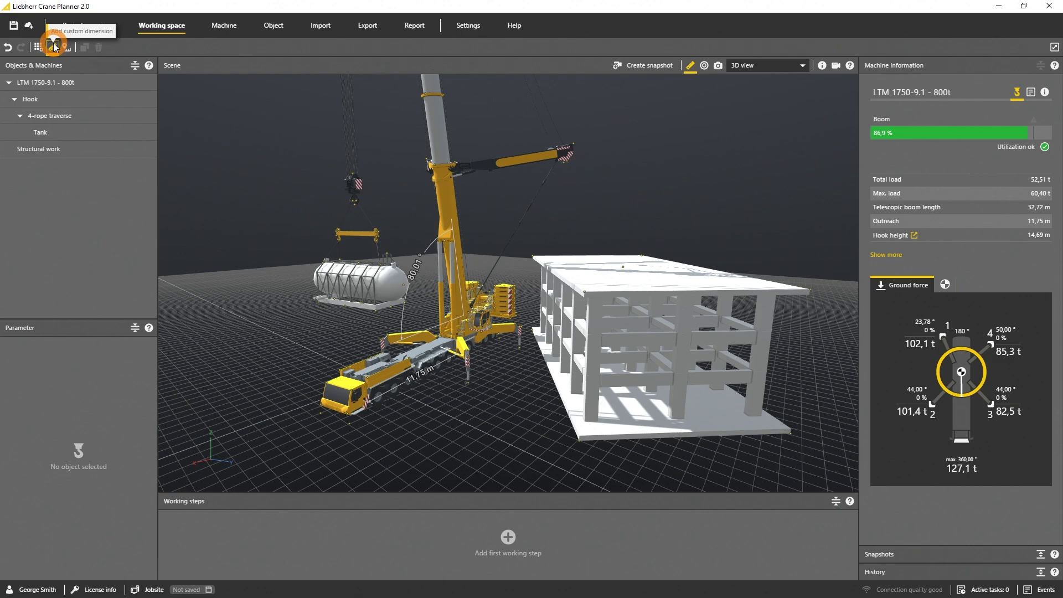
{"action": "left_click", "coordinate": [54, 47]}
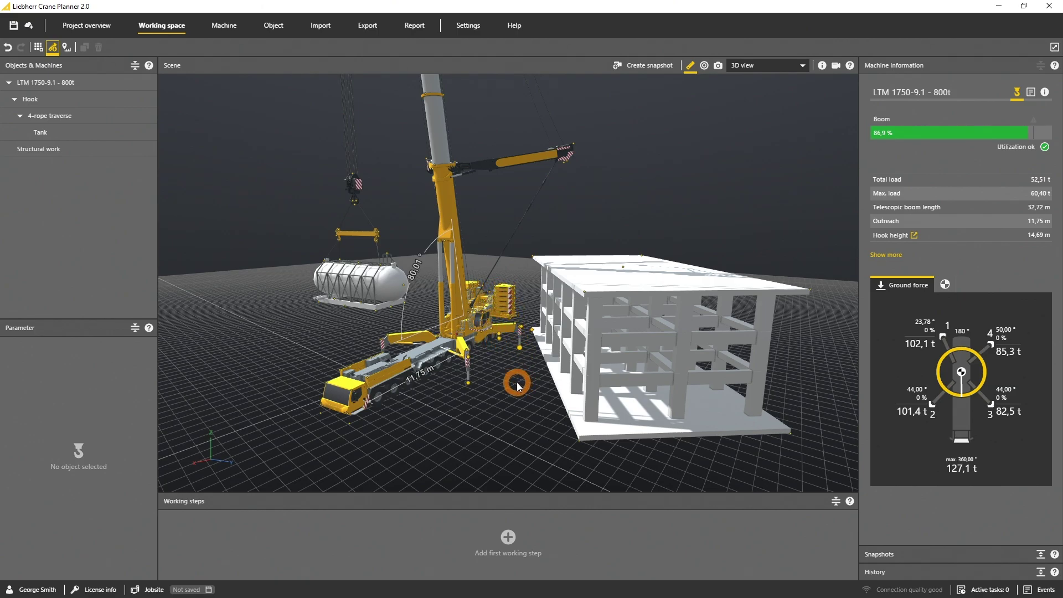
{"action": "left_click", "coordinate": [580, 441]}
{"action": "left_click", "coordinate": [470, 361]}
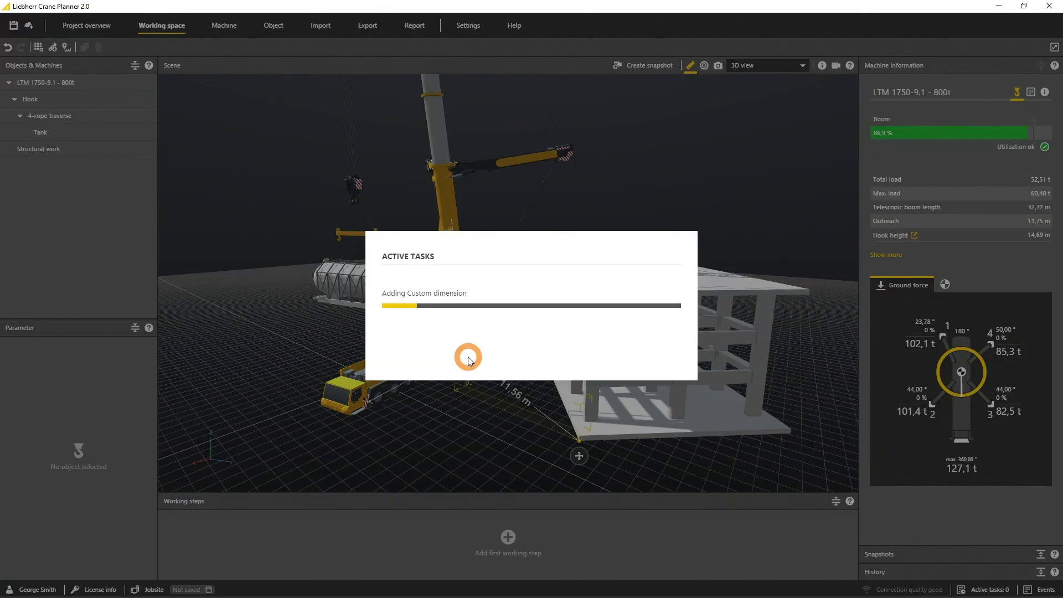
{"action": "key", "text": "Escape"}
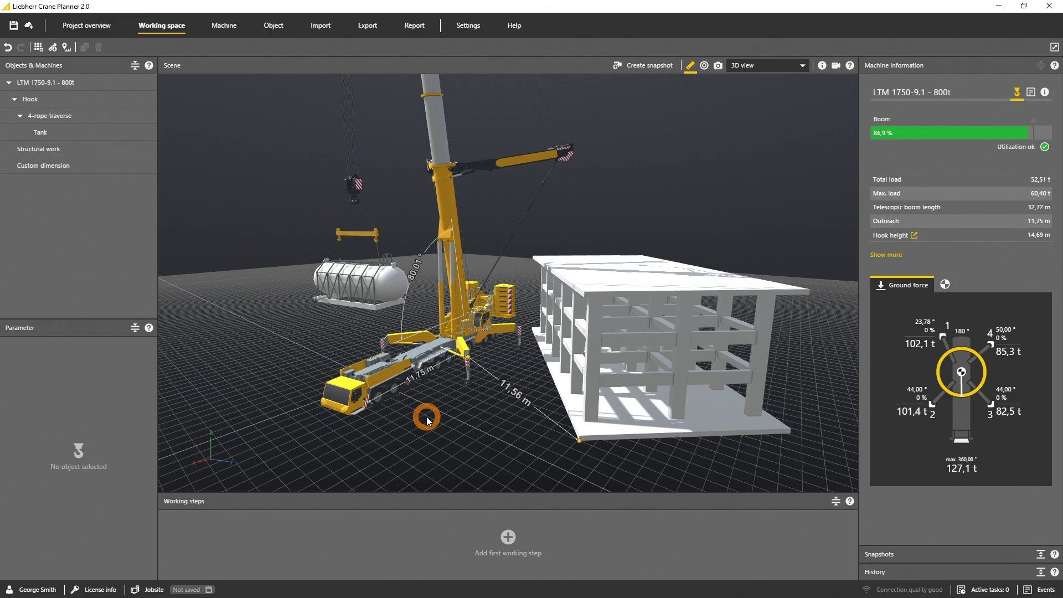
- Project the Custom dimension onto the XY-plane and deselect it
{"action": "left_click", "coordinate": [84, 165]}
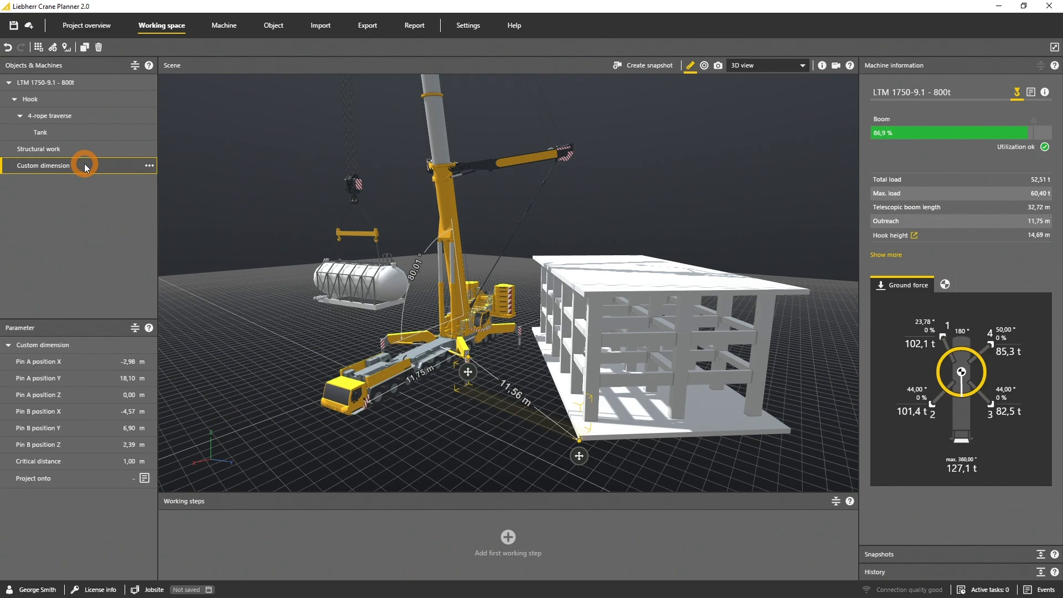
{"action": "left_click", "coordinate": [144, 478]}
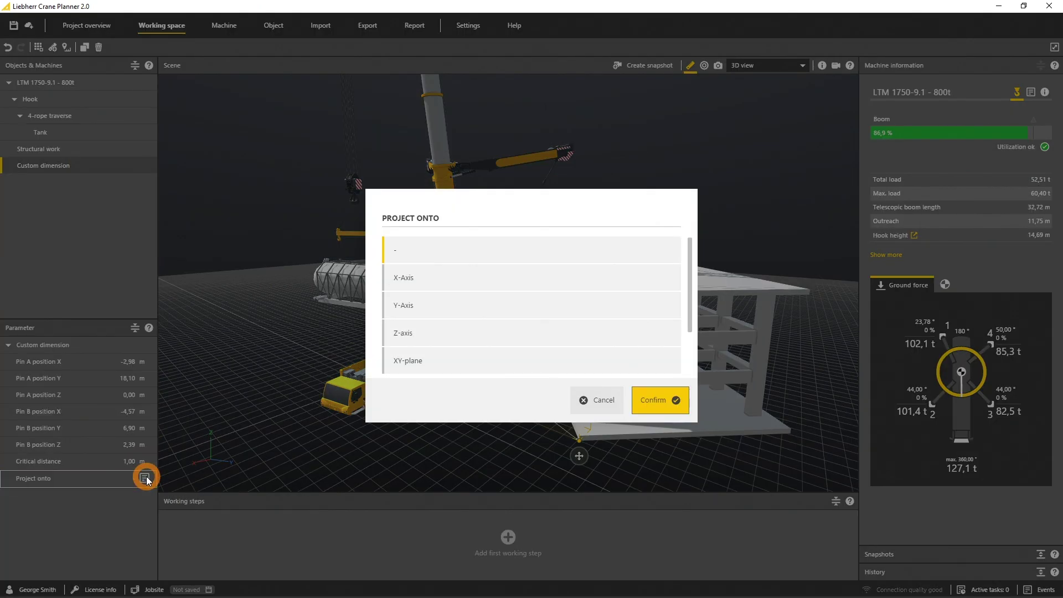
{"action": "left_click", "coordinate": [498, 357]}
{"action": "left_click", "coordinate": [667, 406]}
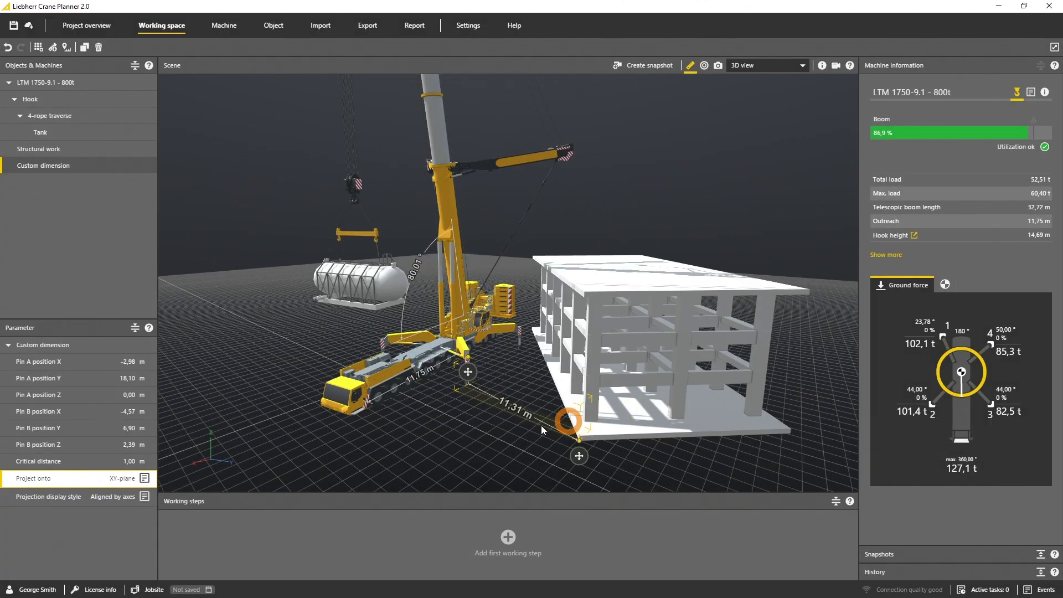
{"action": "left_click", "coordinate": [478, 438]}
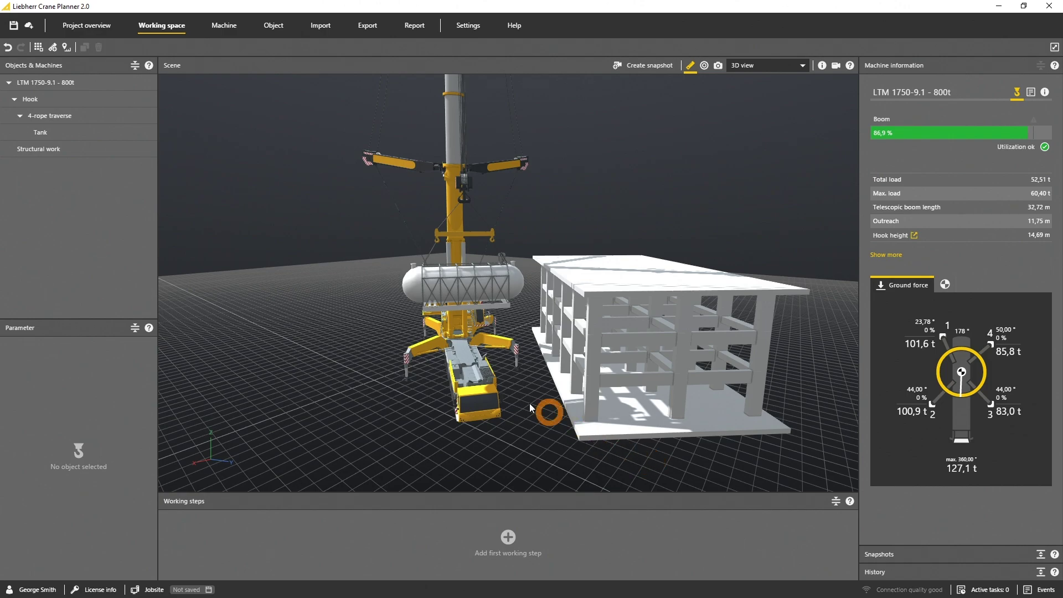
- Slew the crane superstructure from 178,57° to 225,15°, triggering collision warnings
{"action": "left_click", "coordinate": [469, 370]}
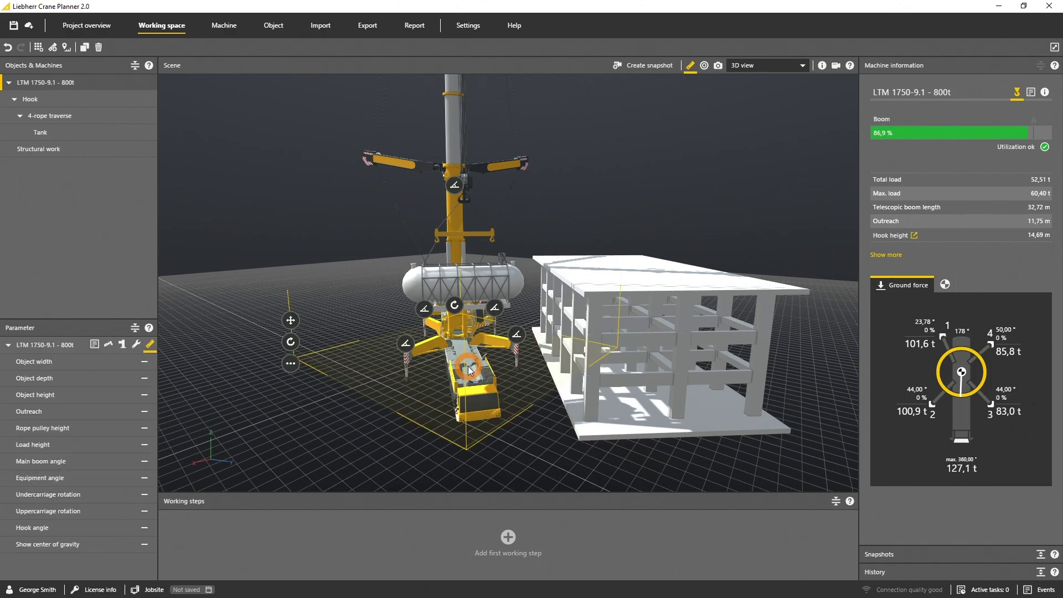
{"action": "left_click", "coordinate": [454, 306]}
{"action": "left_click_drag", "start_coordinate": [451, 304], "coordinate": [368, 319]}
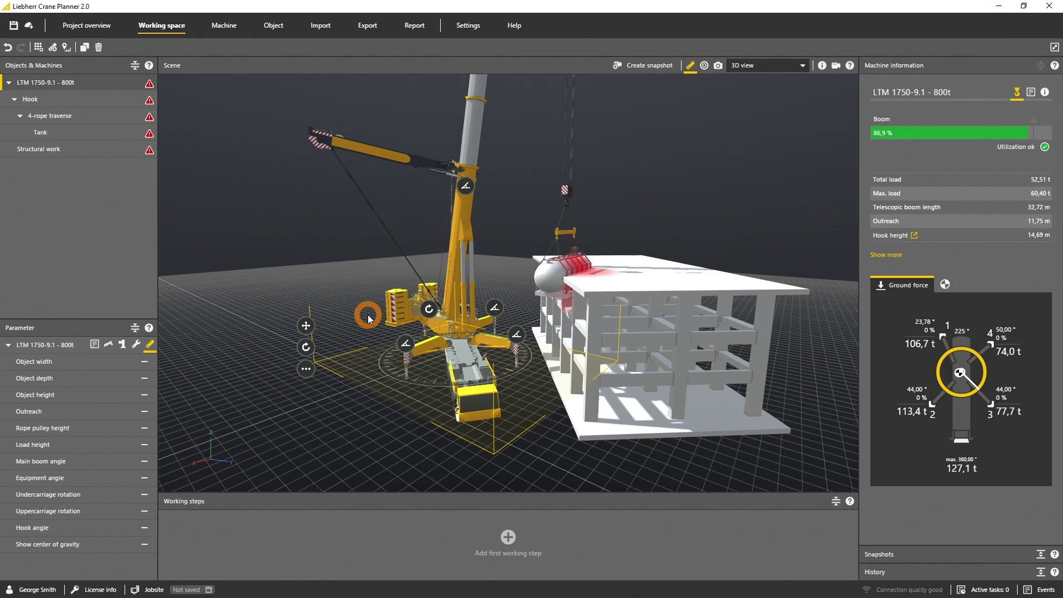
{"action": "scroll", "coordinate": [368, 319], "scroll_direction": "down", "scroll_amount": 10}
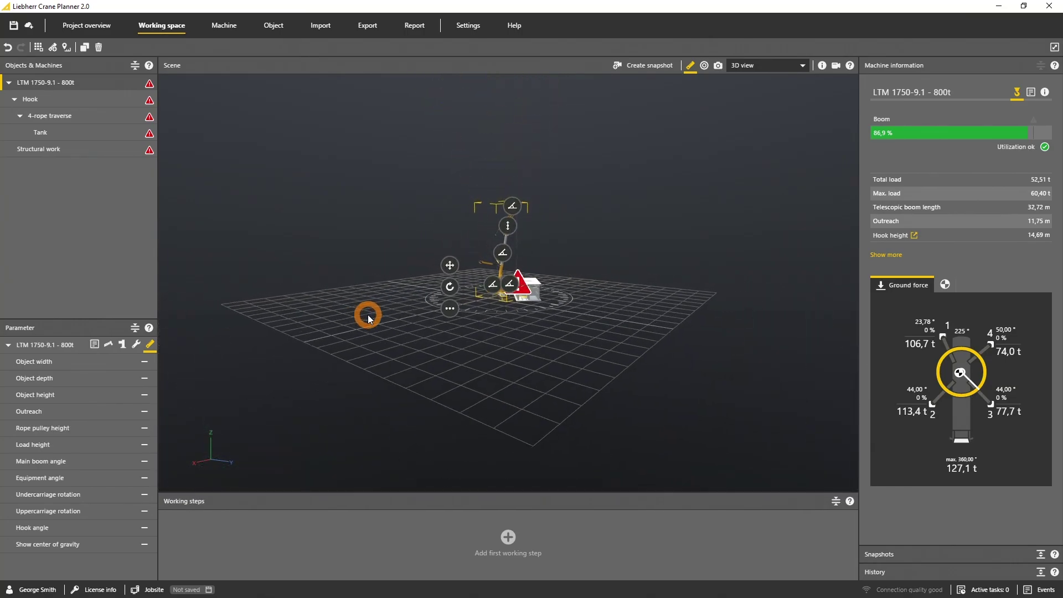
{"action": "scroll", "coordinate": [368, 318], "scroll_direction": "down", "scroll_amount": 5}
{"action": "left_click", "coordinate": [368, 318]}
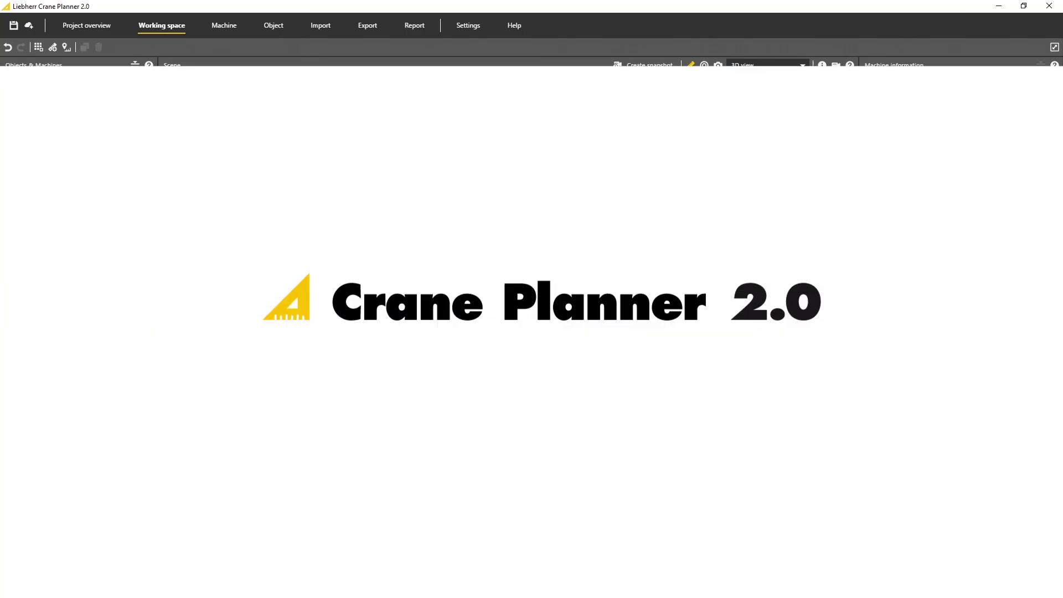